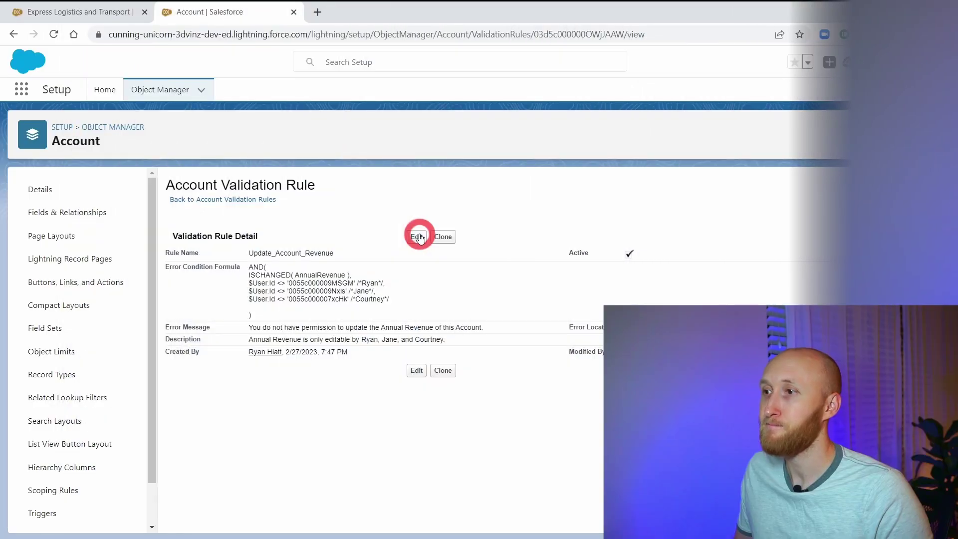
Edit the Update_Account_Revenue rule and show the Insert Field list for its Error Condition Formula.
click(417, 232)
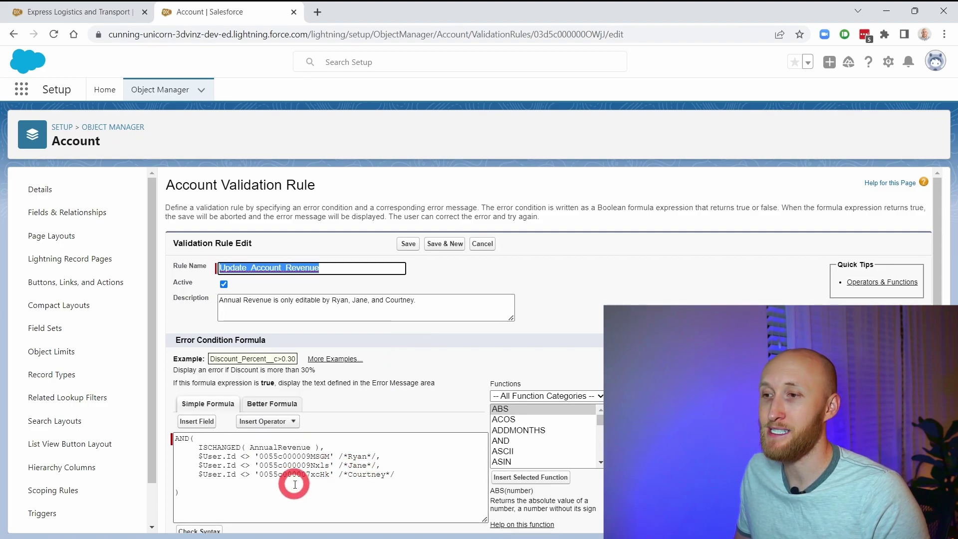
click(295, 483)
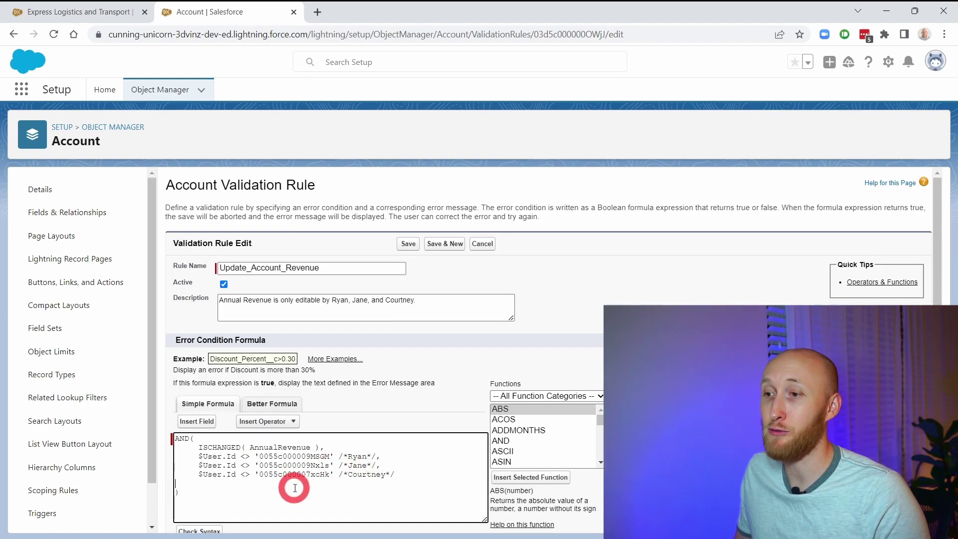
click(204, 427)
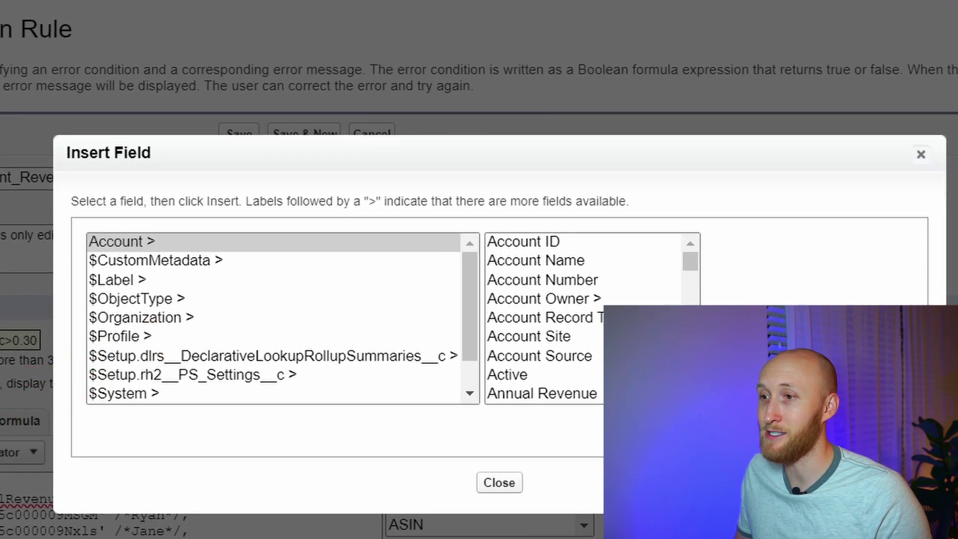
drag(468, 284, 873, 109)
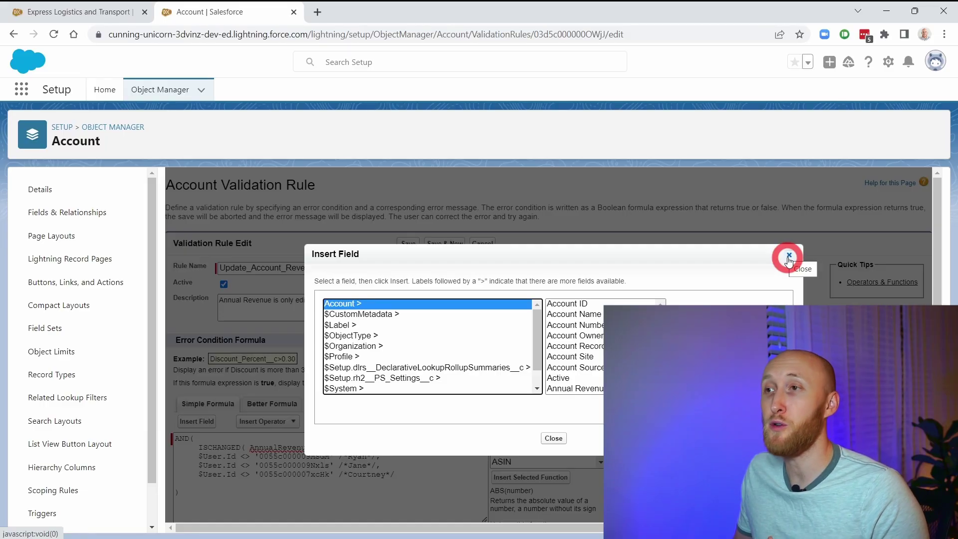
Close the field list and open Setup Home in a new browser tab.
click(788, 256)
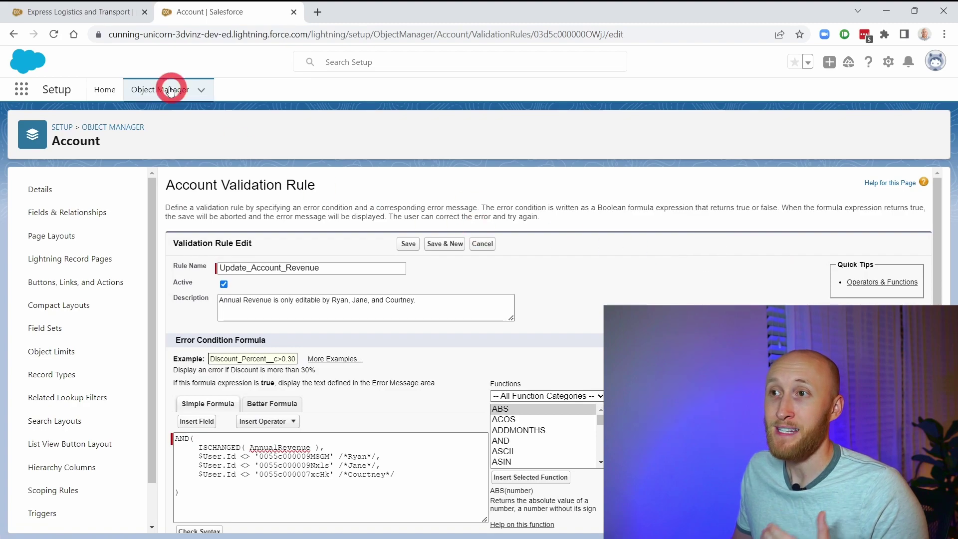
right_click(105, 97)
click(160, 107)
click(333, 13)
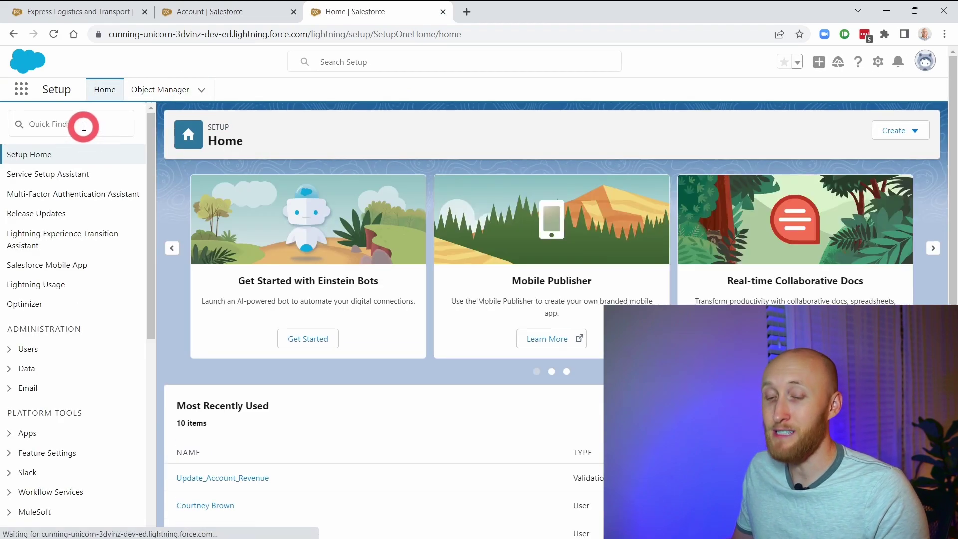
Create custom permission Annual Revenue Permission, described as 'Referenced in a Validation Rule'.
click(84, 127)
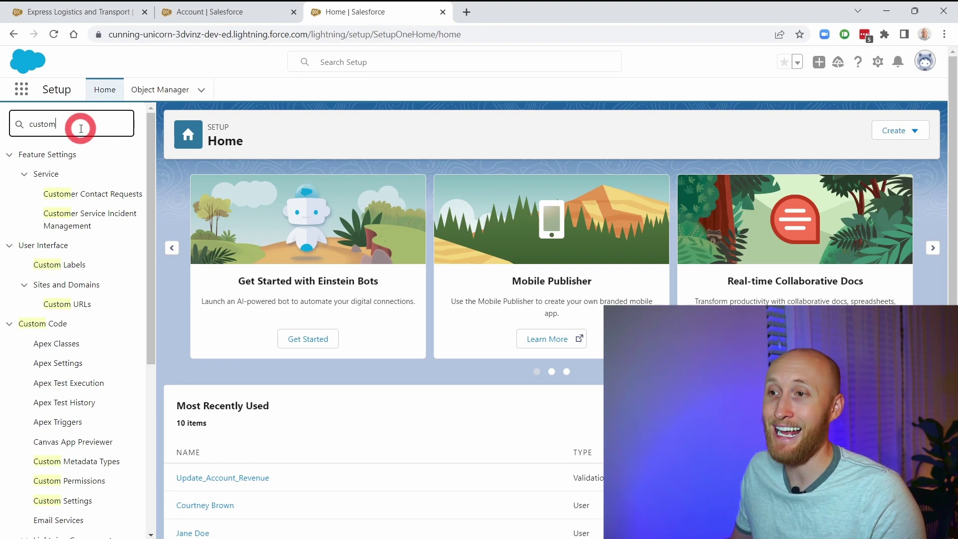
click(81, 480)
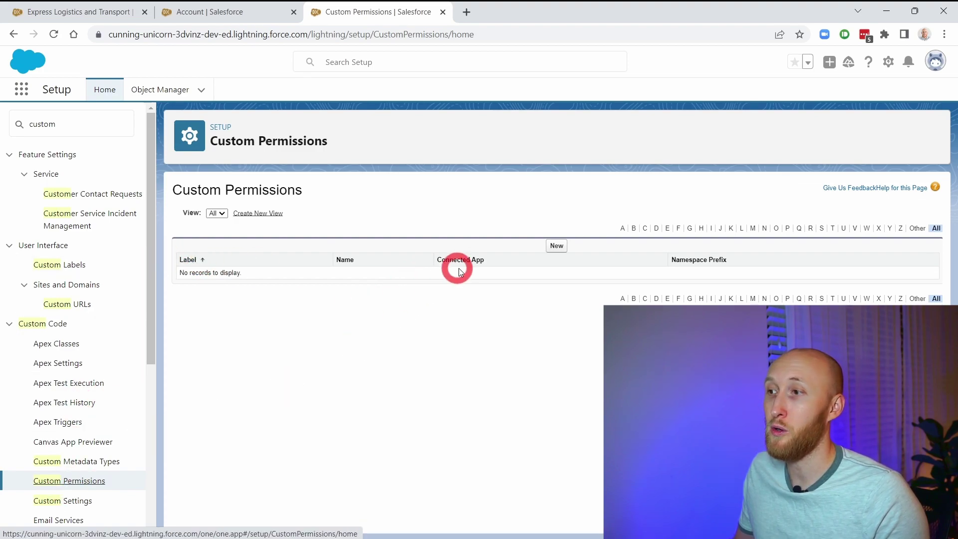
click(554, 247)
click(425, 263)
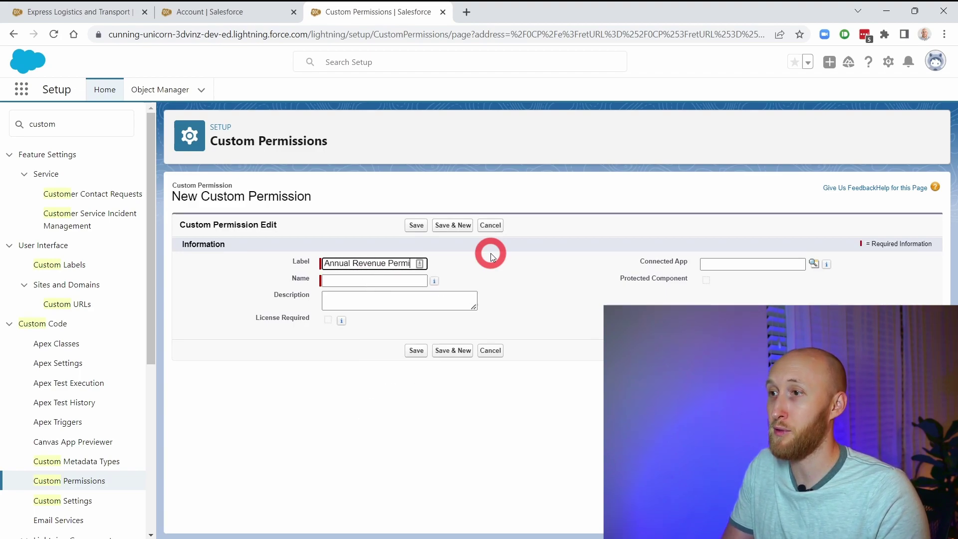
key(Tab)
key(Tab)
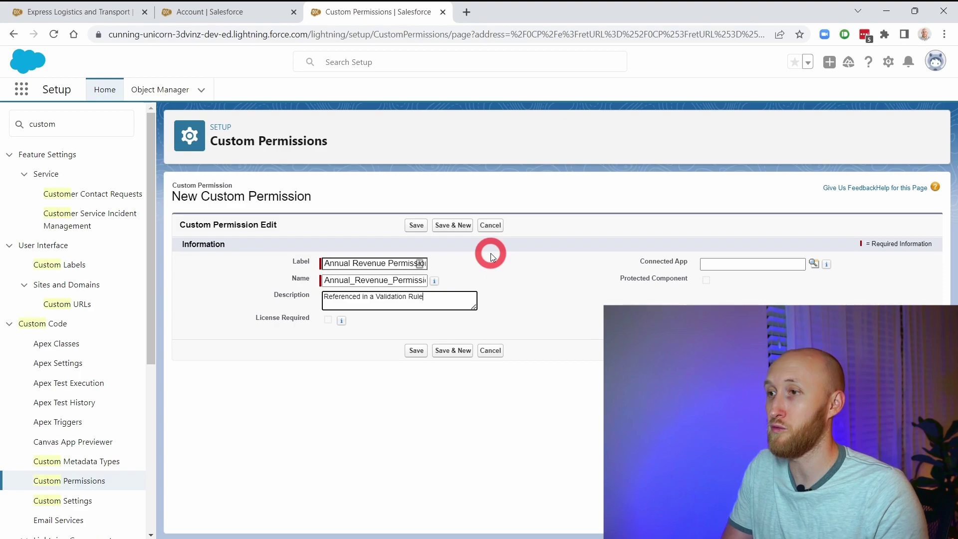
click(416, 351)
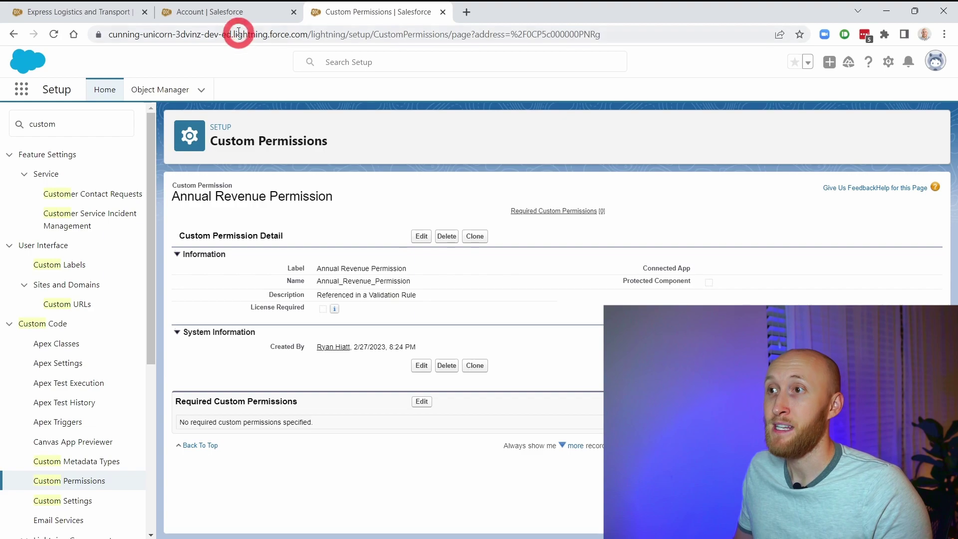
Confirm Annual_Revenue_Permission is listed under $Permission in the Account rule's Insert Field list.
click(236, 14)
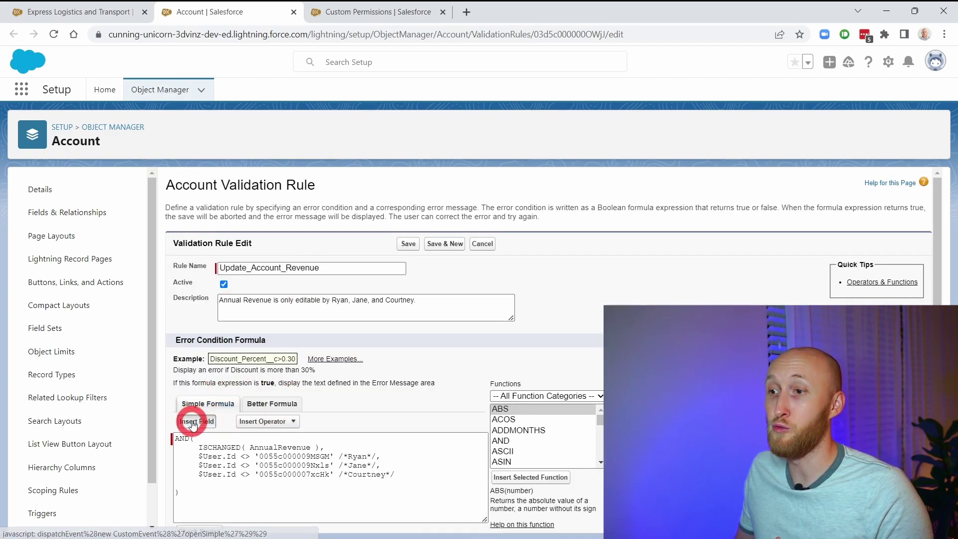
click(193, 425)
click(421, 356)
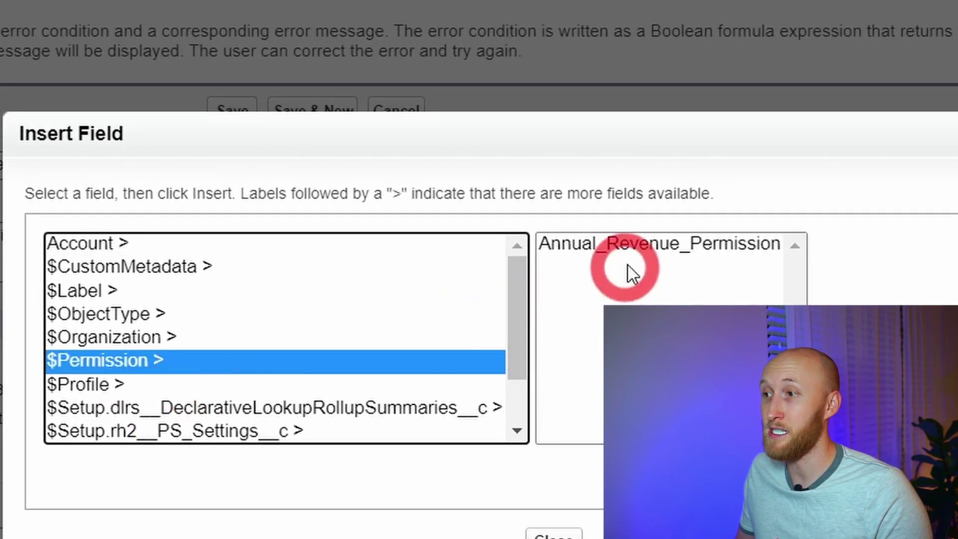
click(659, 243)
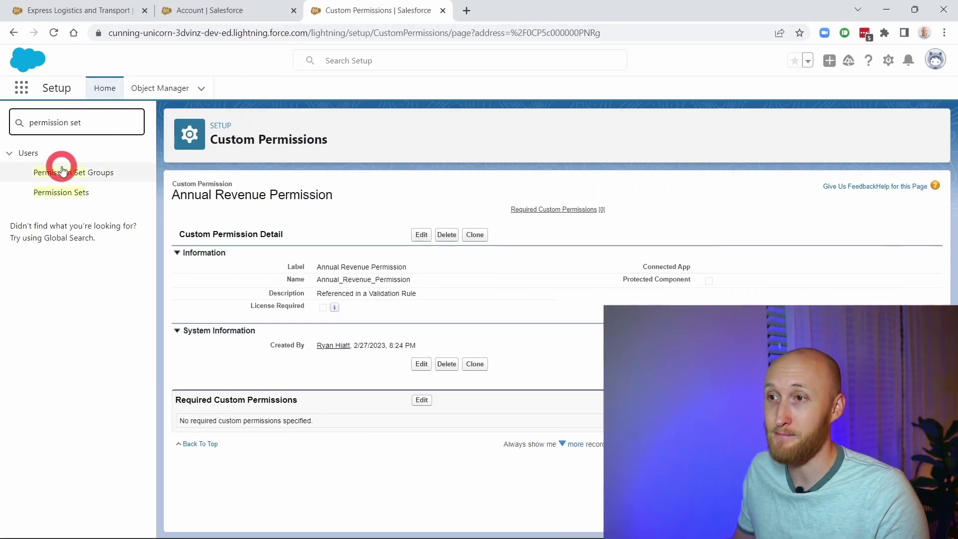
Begin a new permission set labelled Update Annual Revenue, letting the API Name auto-fill.
click(60, 191)
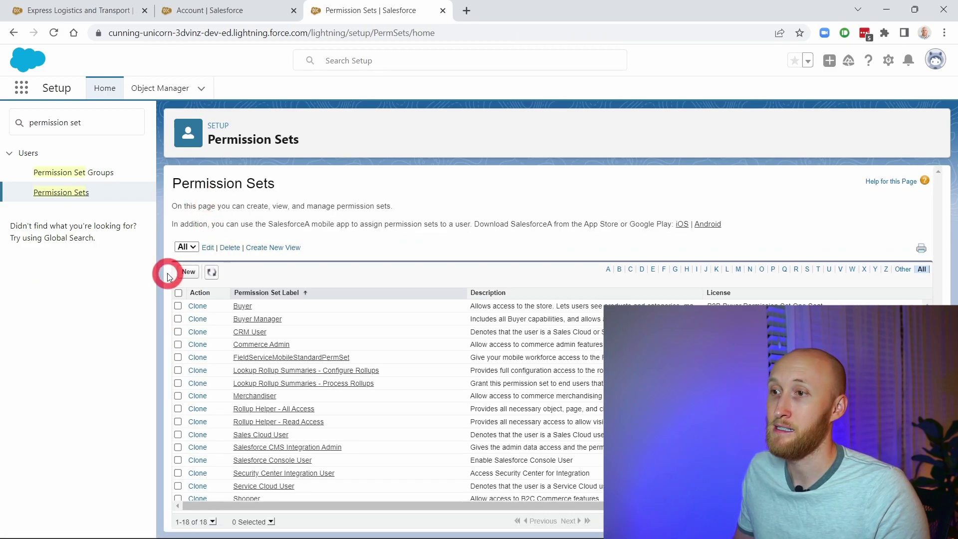
click(189, 272)
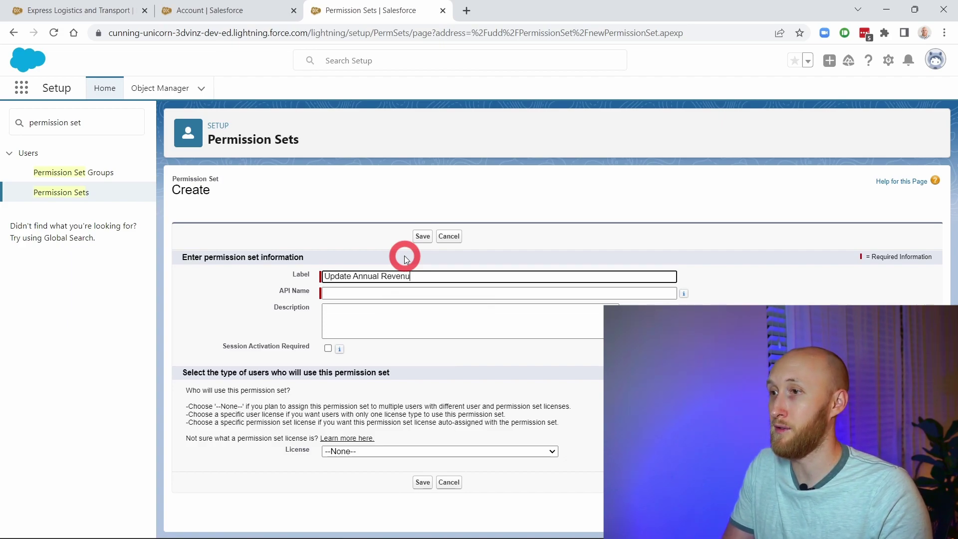
key(Tab)
key(Tab)
key(Tab)
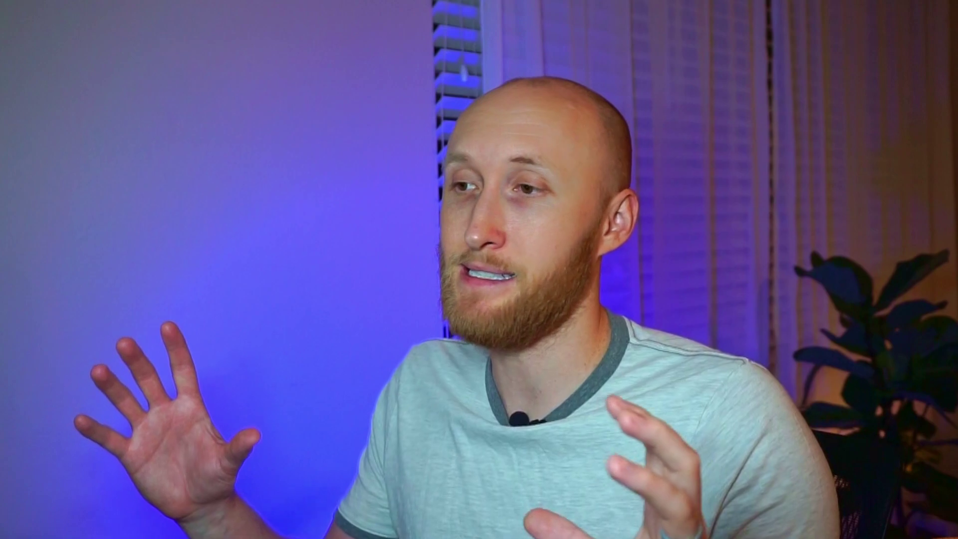
Save the Update Annual Revenue permission set and search its settings for Custom Permissions.
click(421, 237)
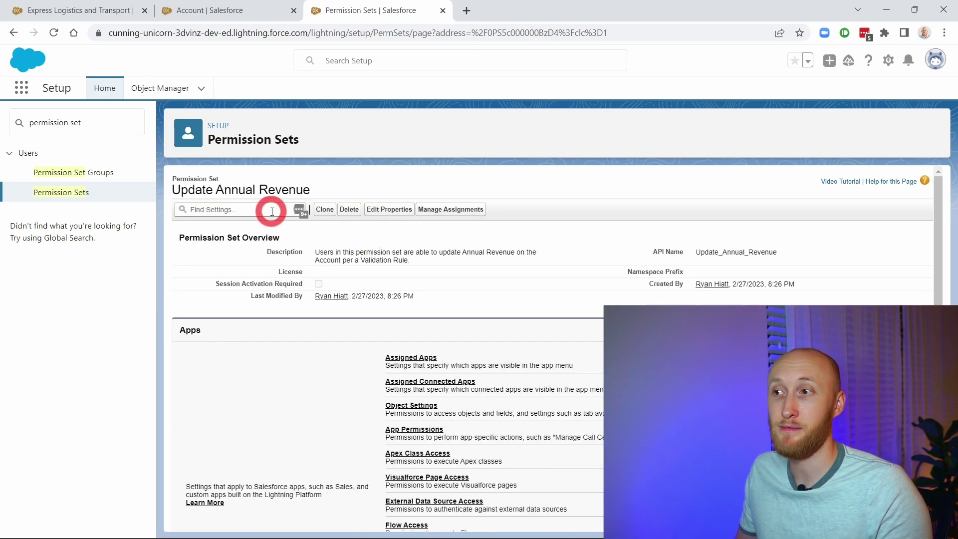
text(custom persion)
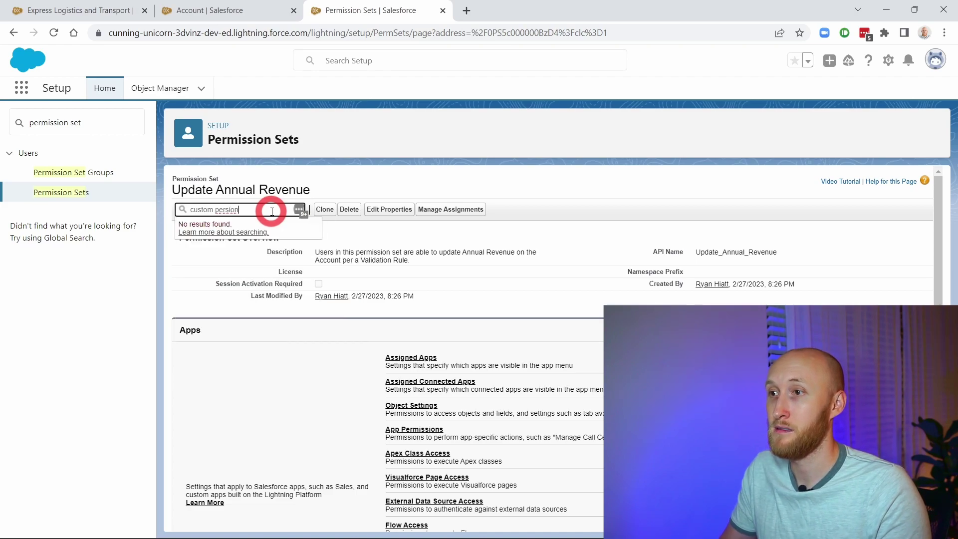
key(BackSpace)
key(BackSpace)
key(BackSpace)
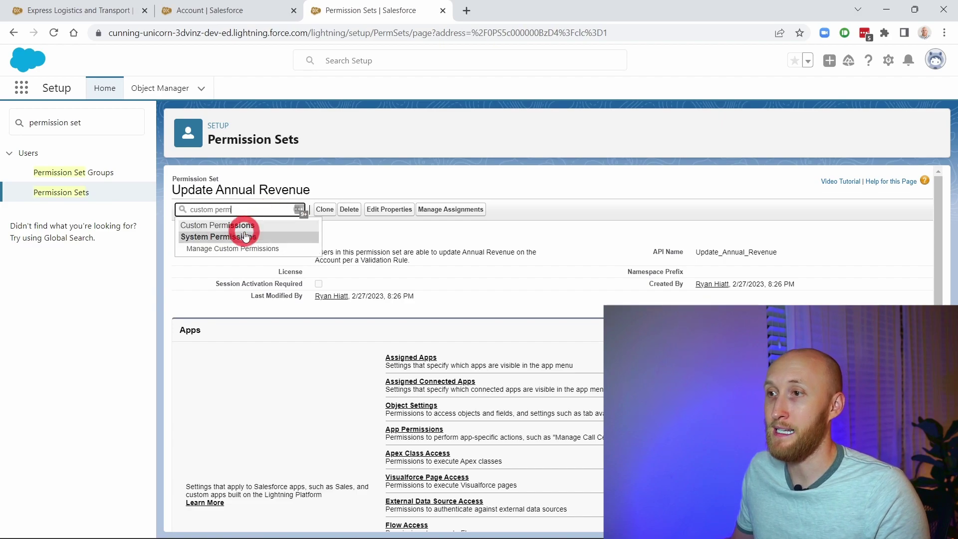
Add Annual Revenue Permission to the set's enabled custom permissions and save.
click(233, 227)
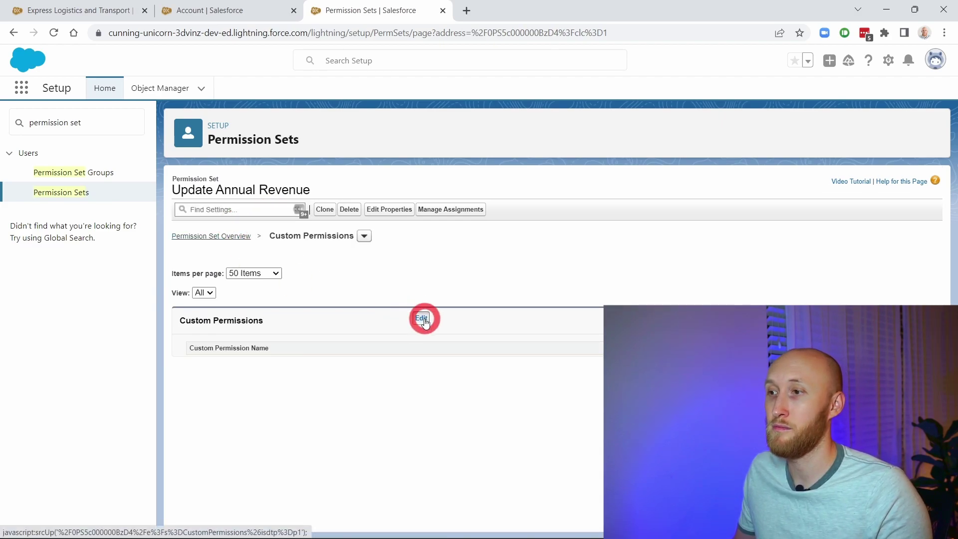
click(422, 318)
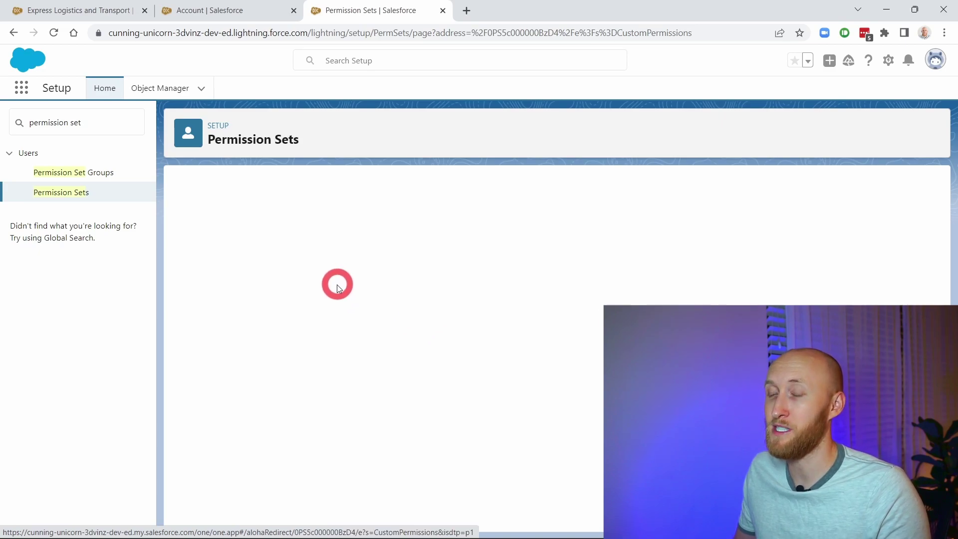
click(263, 358)
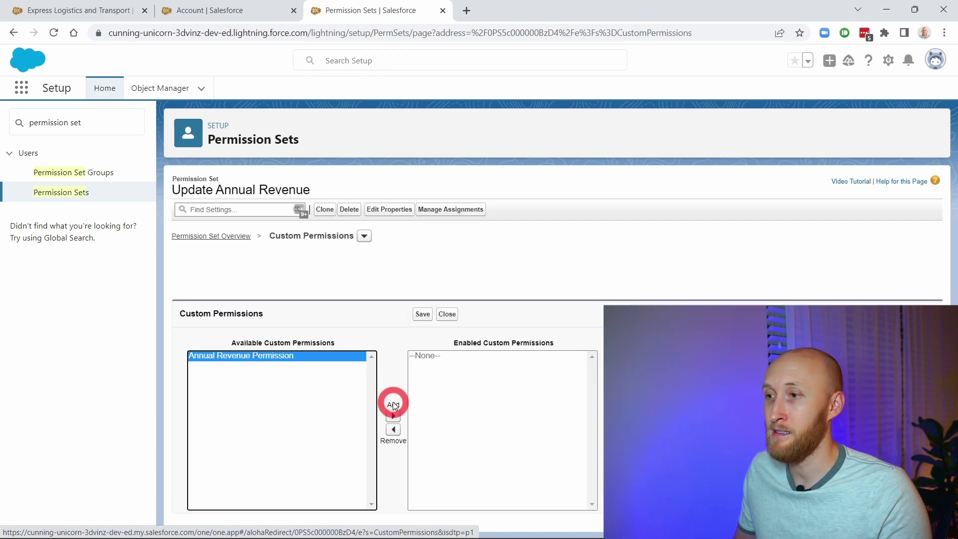
click(393, 402)
click(424, 319)
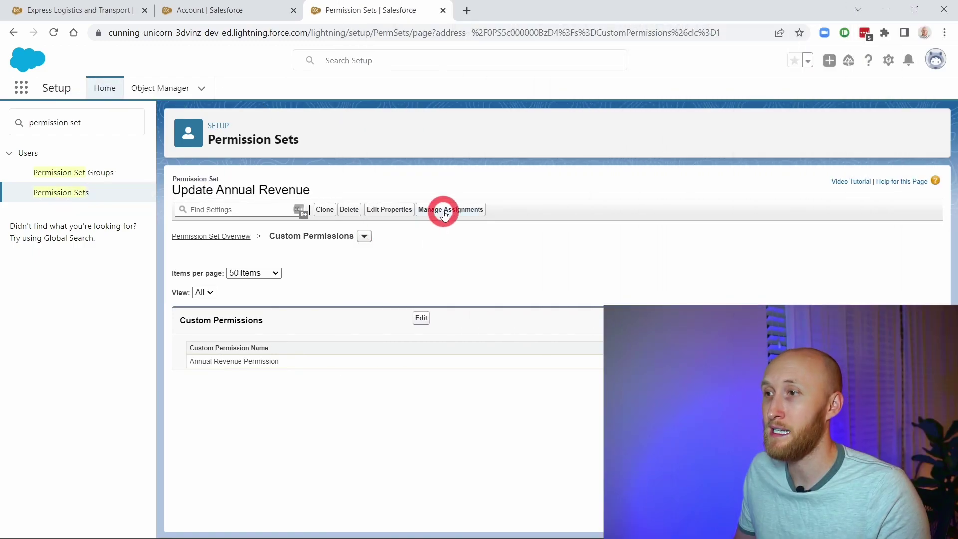
Open Manage Assignments for the Update Annual Revenue permission set.
click(443, 209)
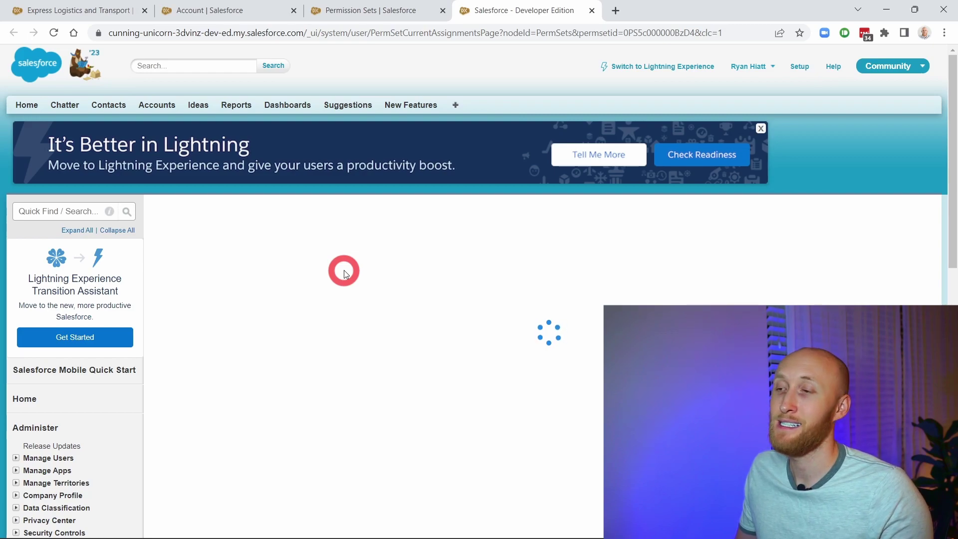
Add an assignment selecting the three users permitted to edit Annual Revenue.
click(855, 267)
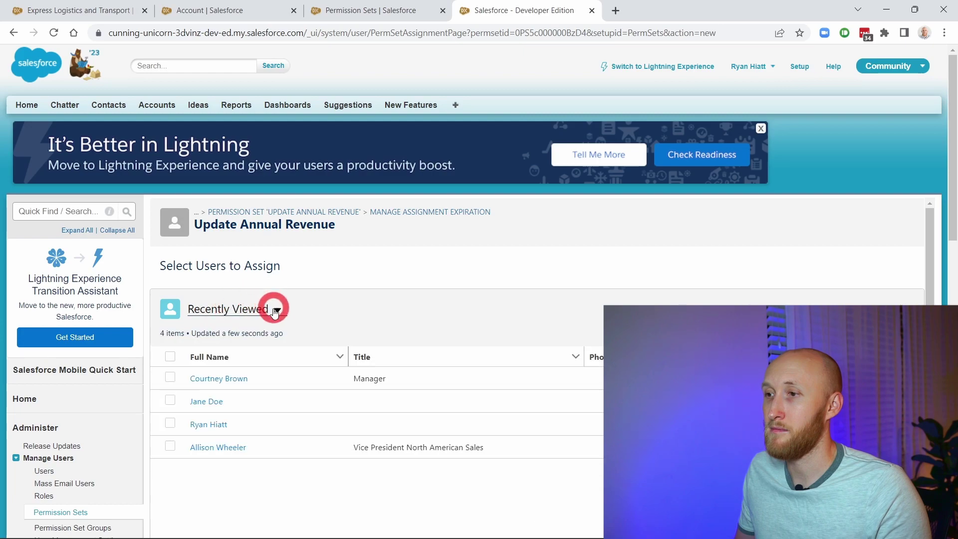
click(170, 378)
click(170, 399)
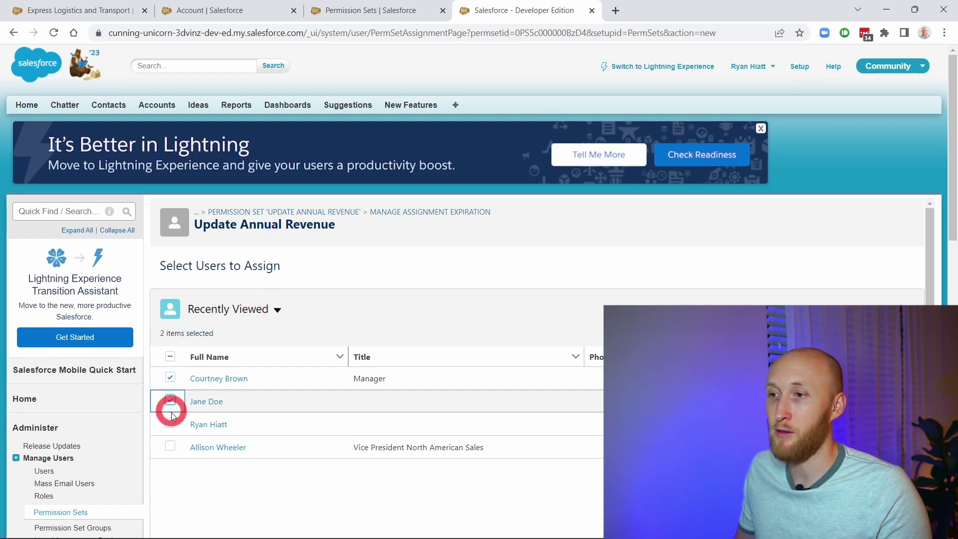
click(170, 422)
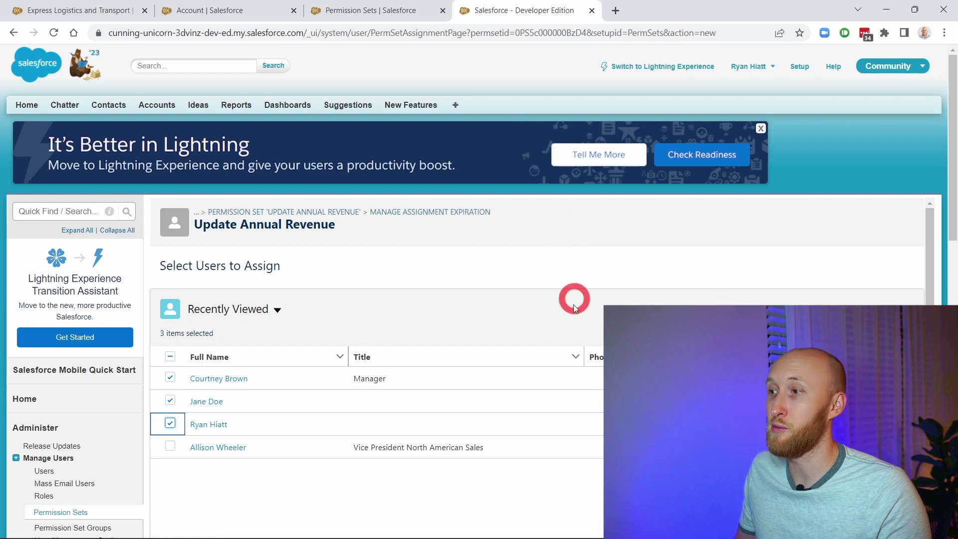
scroll(574, 364, down, 10)
scroll(728, 280, up, 10)
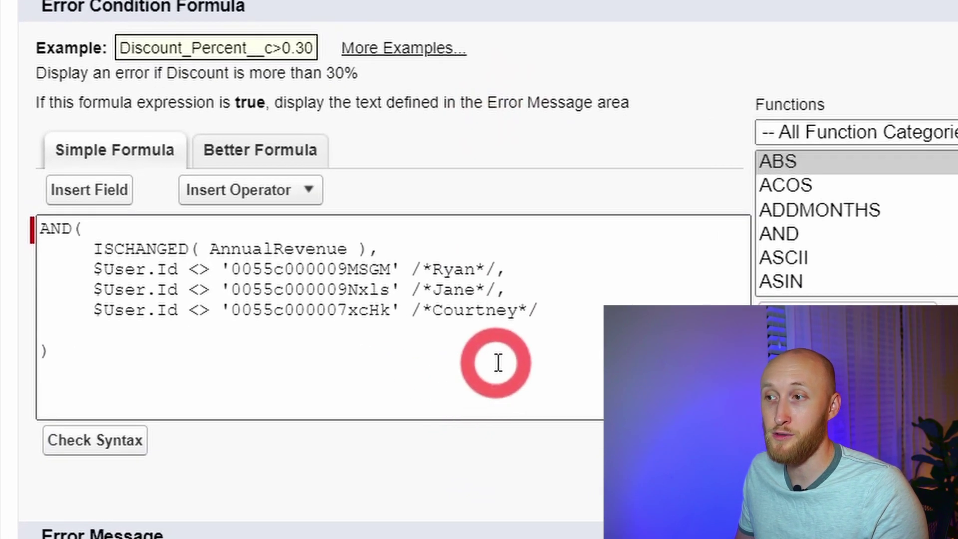
Replace the three $User.Id lines with NOT( followed by $Permission.Annual_Revenue_Permission.
drag(543, 310, 97, 269)
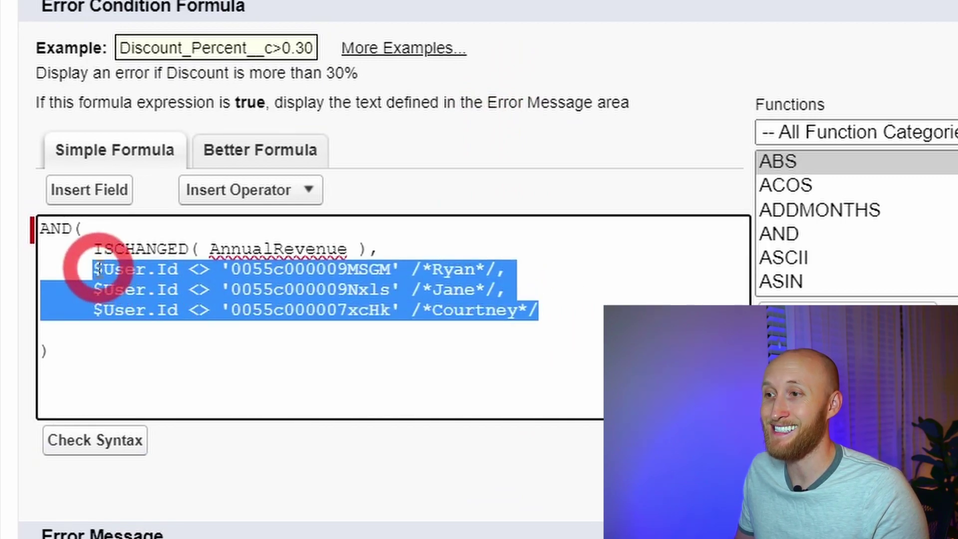
key(BackSpace)
click(87, 199)
click(413, 375)
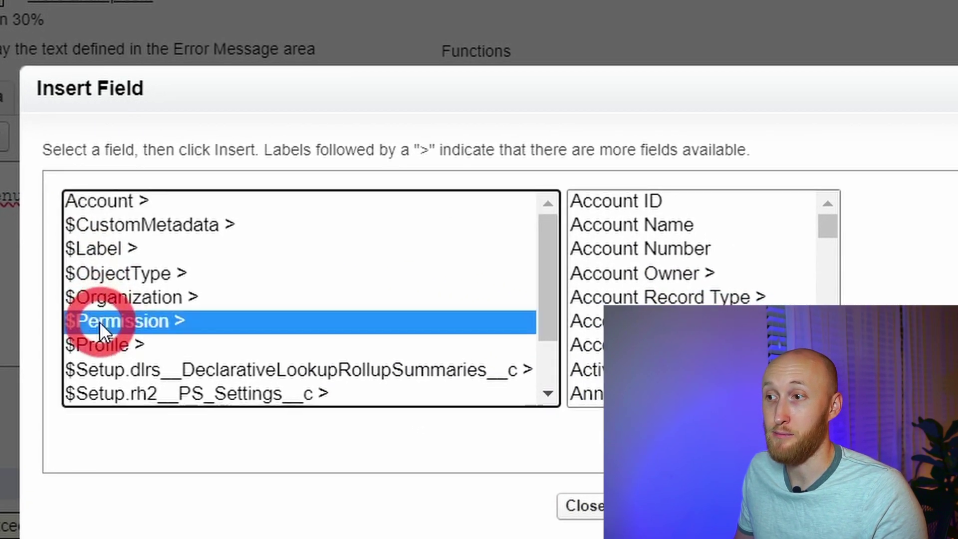
click(677, 197)
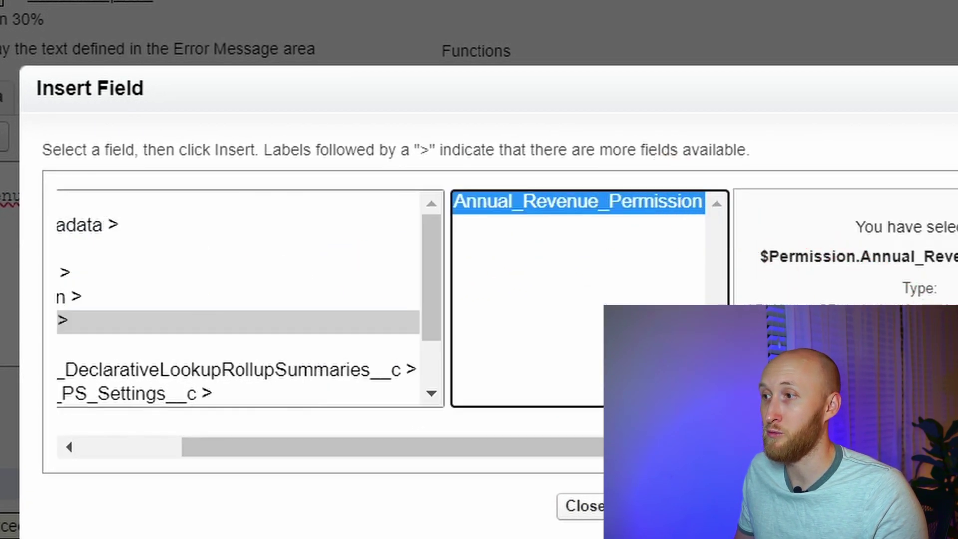
click(847, 326)
click(0, 234)
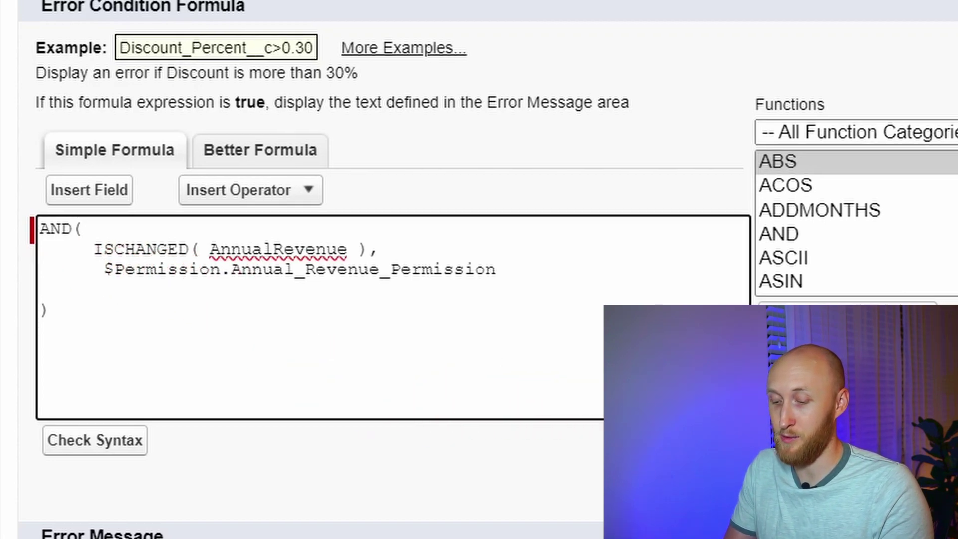
text(NOT()
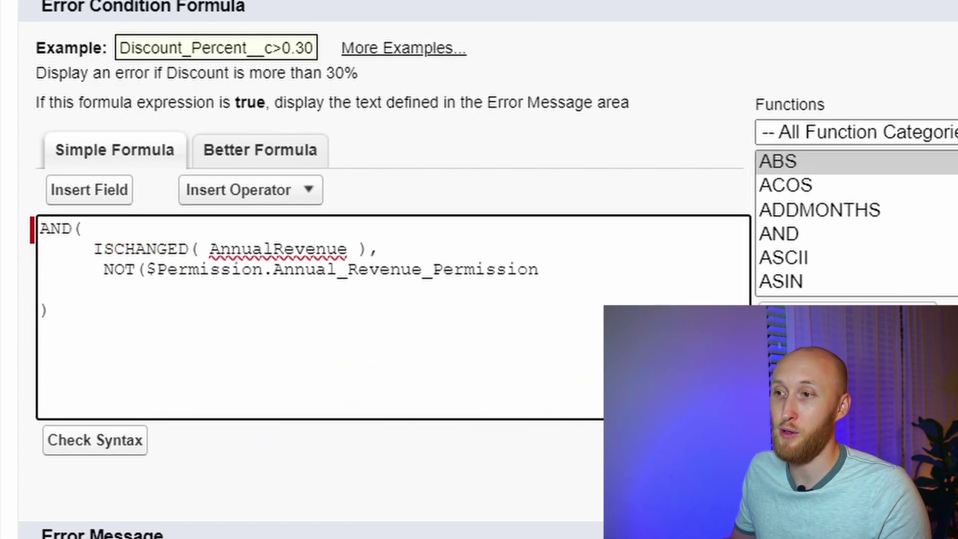
Close NOT(), add comment /*Part of the Update Annual Revenue Permission Set */, and check syntax.
click(584, 272)
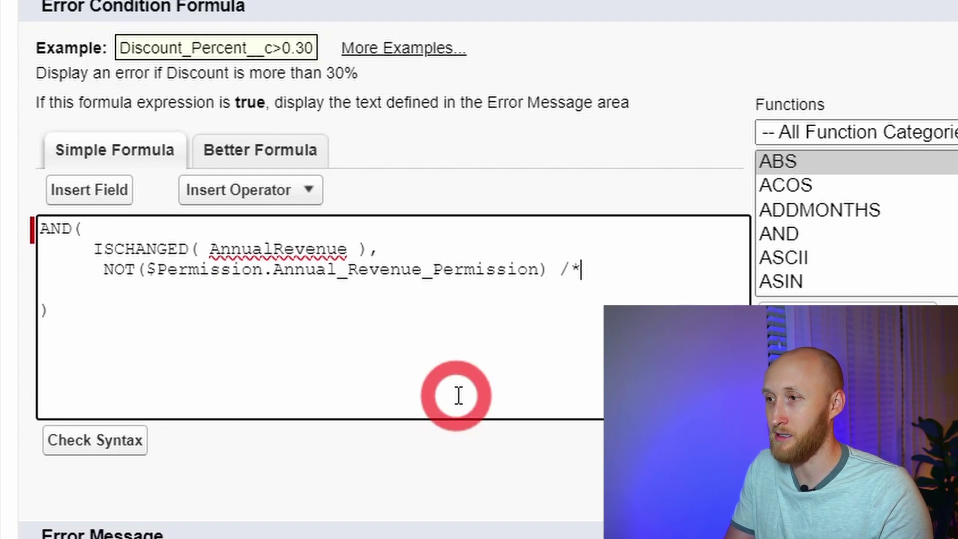
text(Part of)
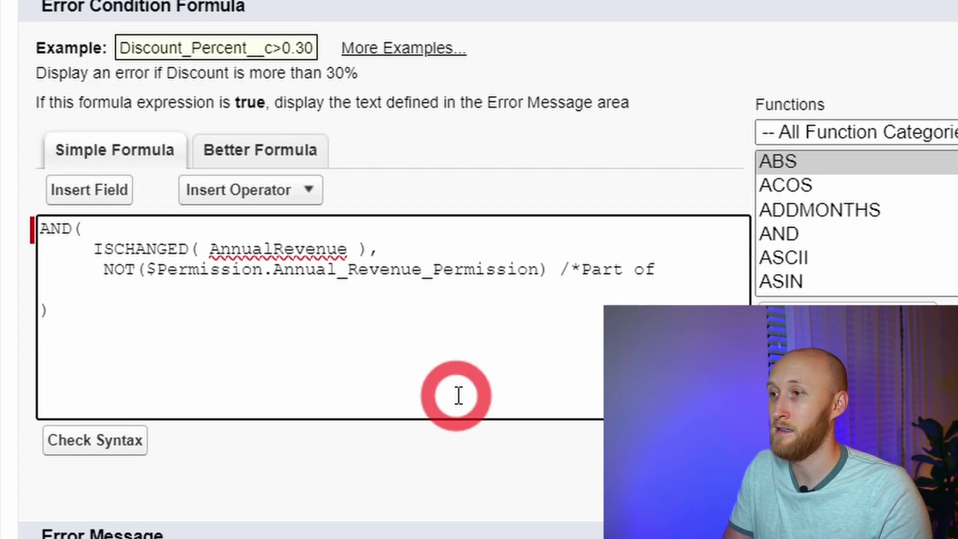
text( the Update Annual Reven)
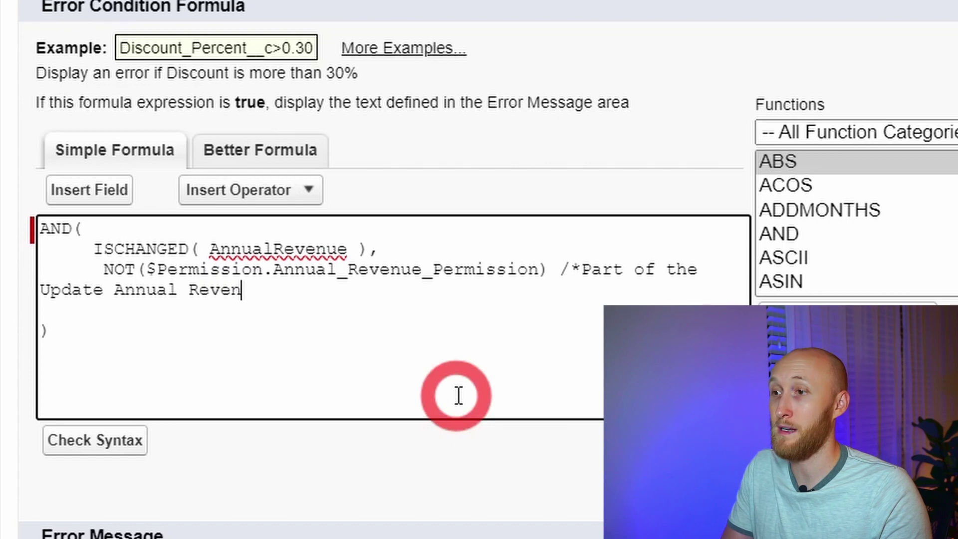
text(ue Permission Set)
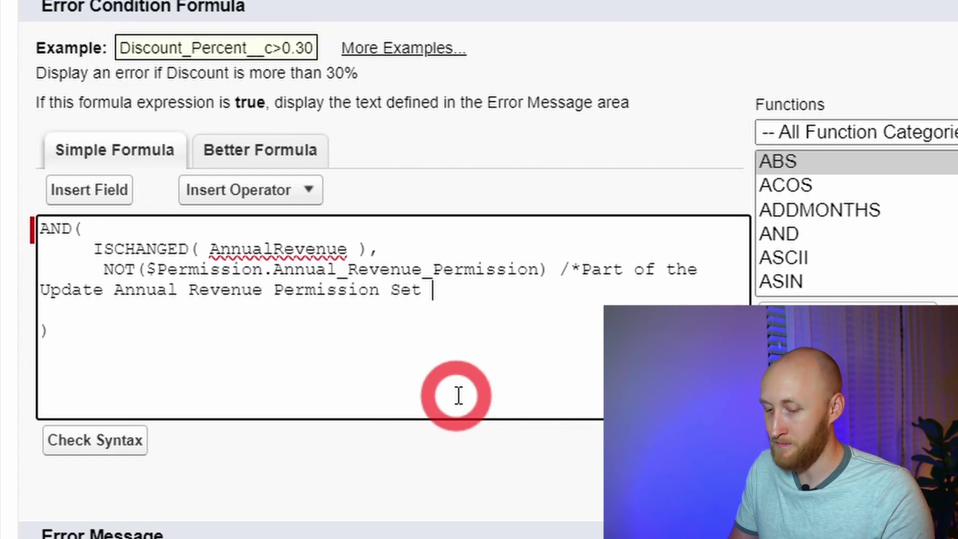
text( 8?)
key(BackSpace)
key(BackSpace)
text(8)
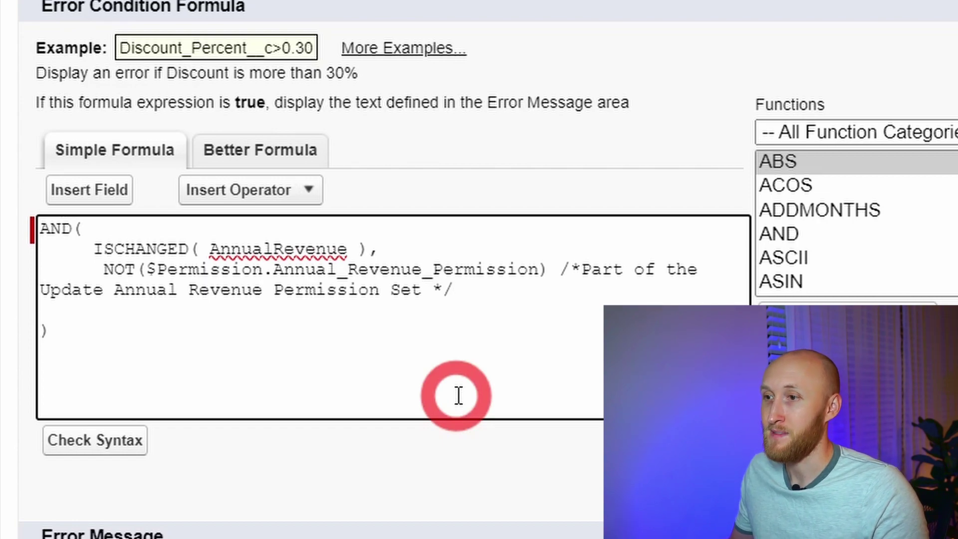
click(98, 448)
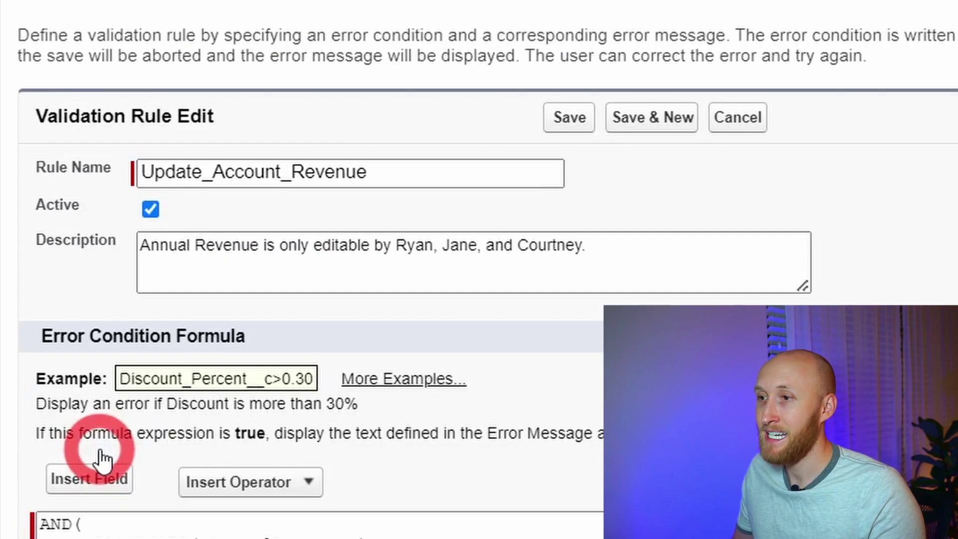
Save the Update_Account_Revenue rule and reload the Express Logistics and Transport account page.
scroll(209, 434, down, 5)
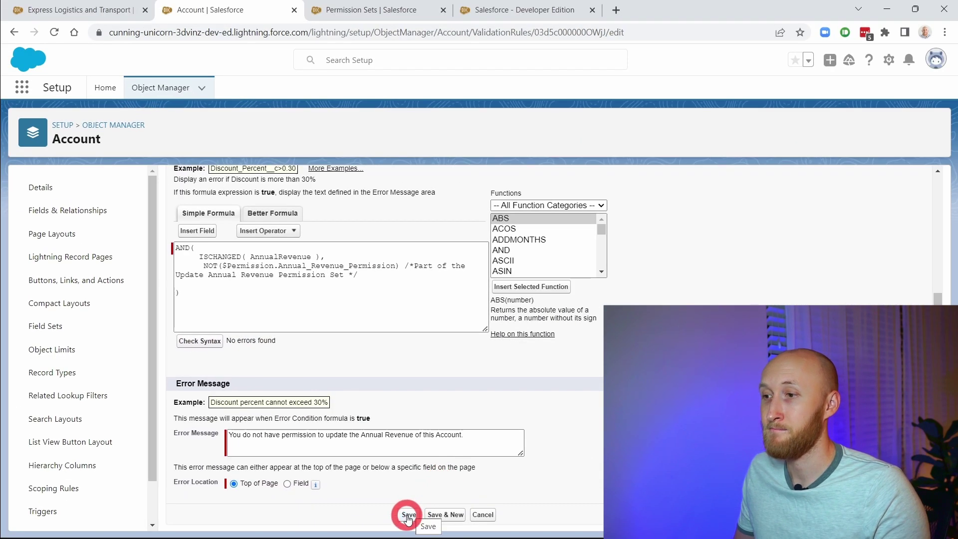
click(408, 515)
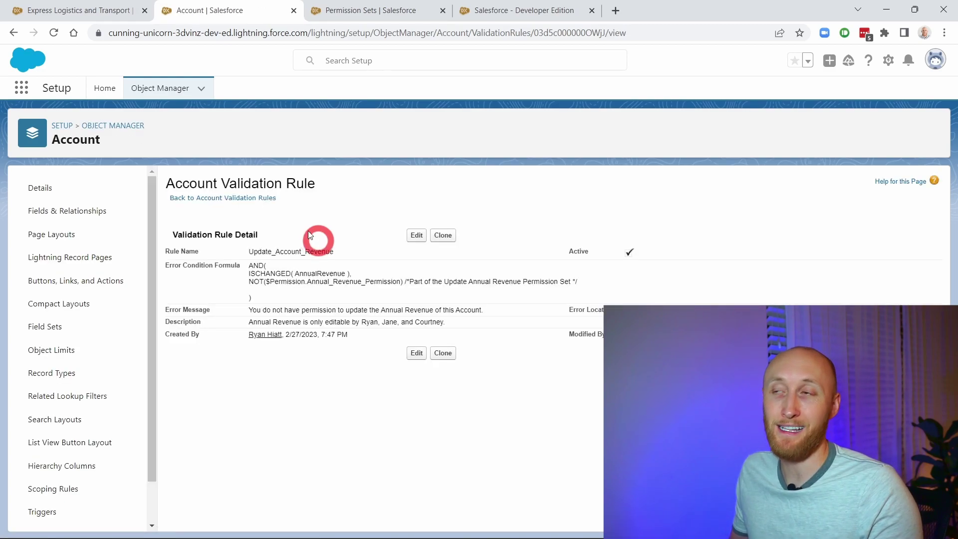
click(73, 10)
click(55, 34)
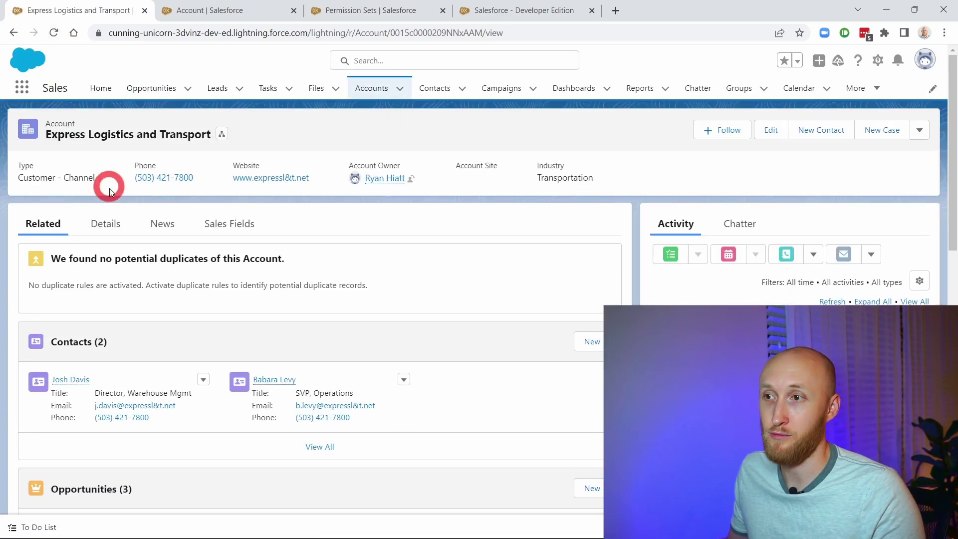
Save the account's Annual Revenue as 100000, then return to the Update Annual Revenue permission set.
click(114, 231)
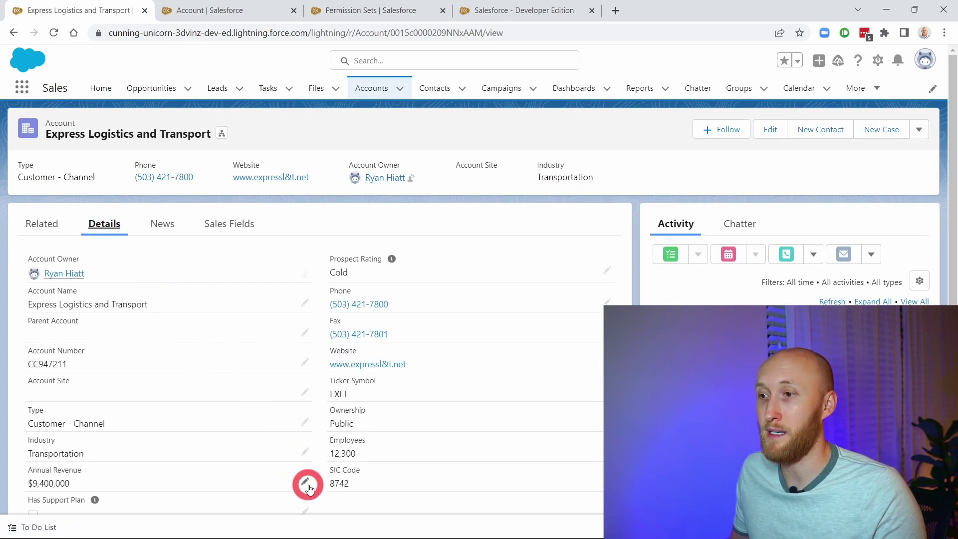
click(301, 483)
scroll(196, 434, down, 6)
drag(74, 194, 7, 200)
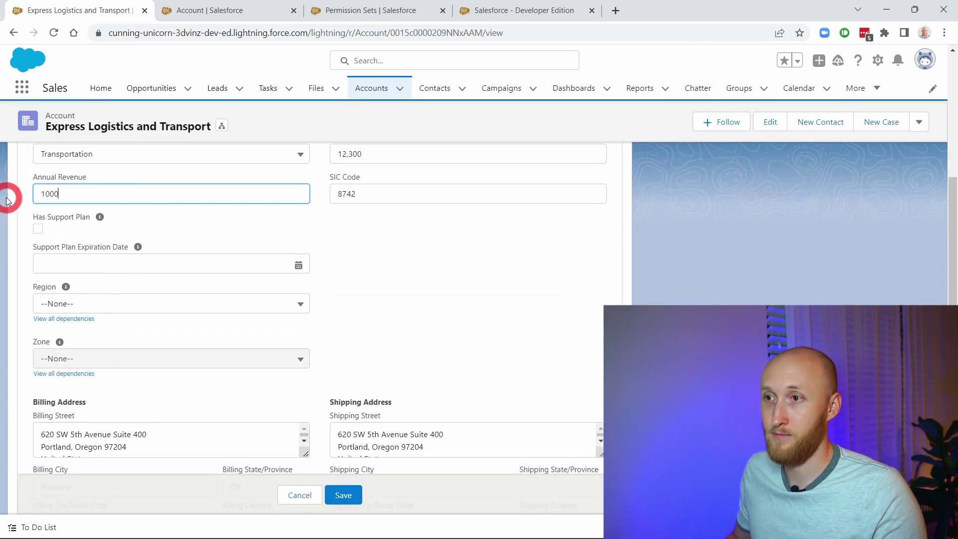
text(100000)
click(343, 494)
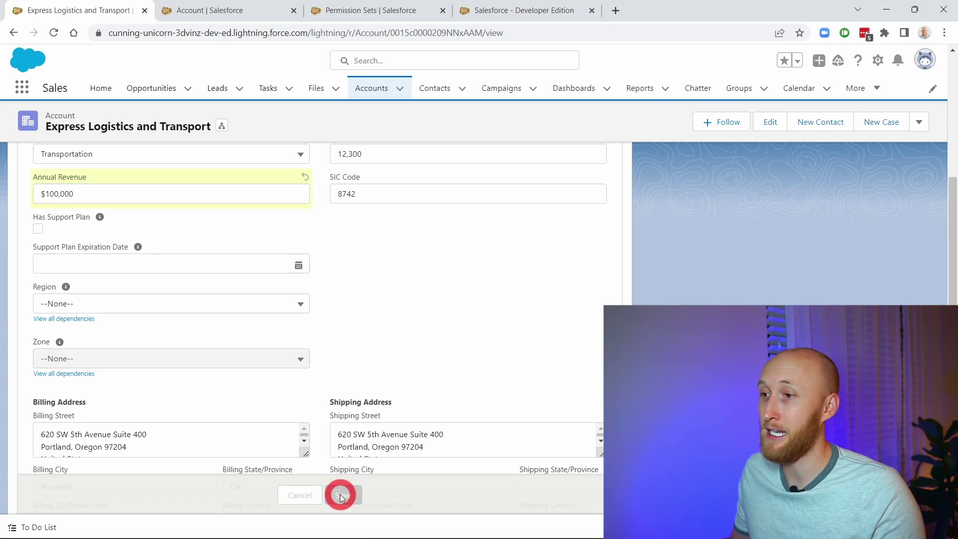
scroll(271, 381, up, 3)
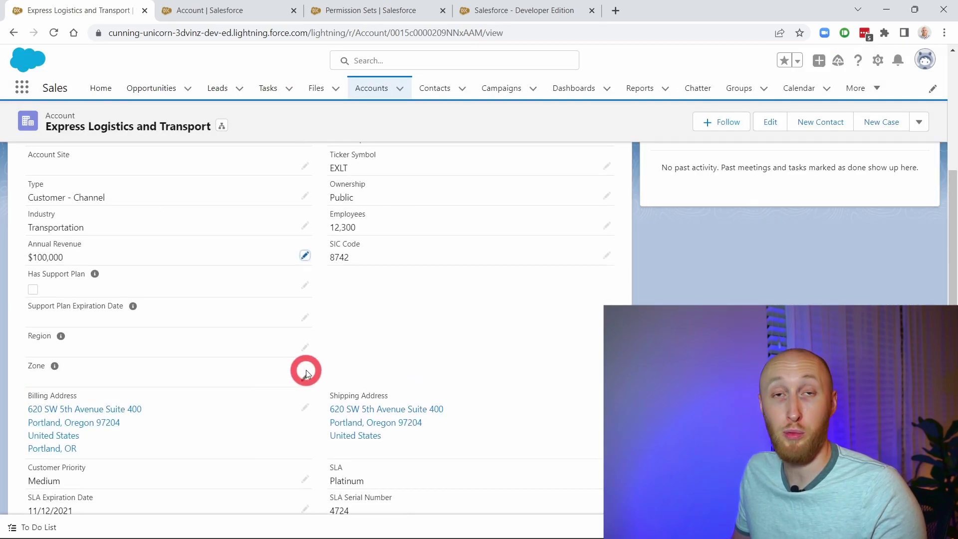
click(414, 11)
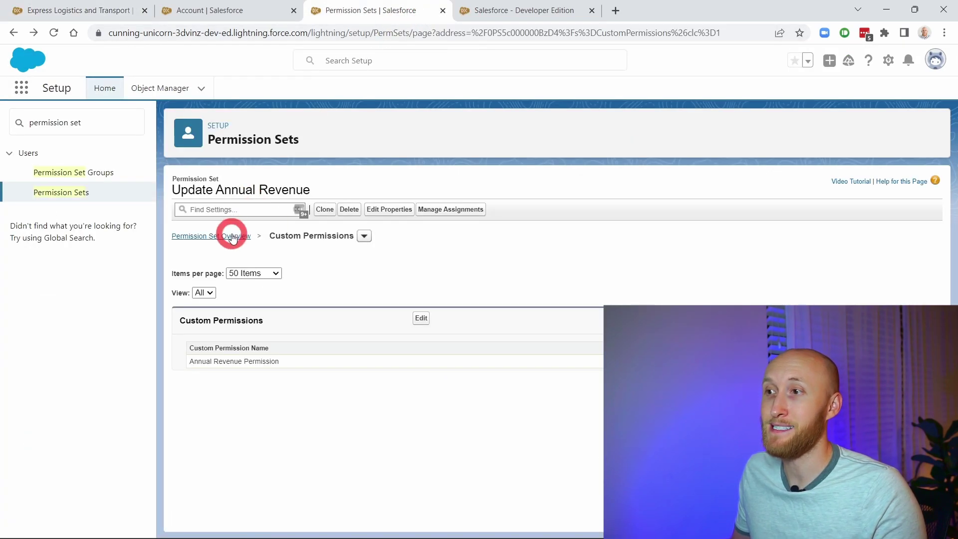
Remove the current user's Update Annual Revenue assignment and return to the Express Logistics account.
click(441, 209)
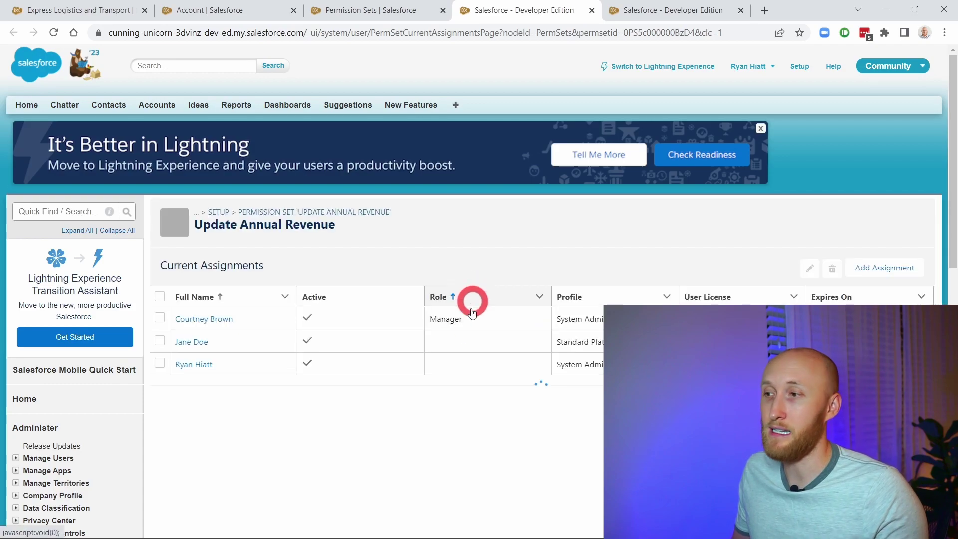
click(160, 364)
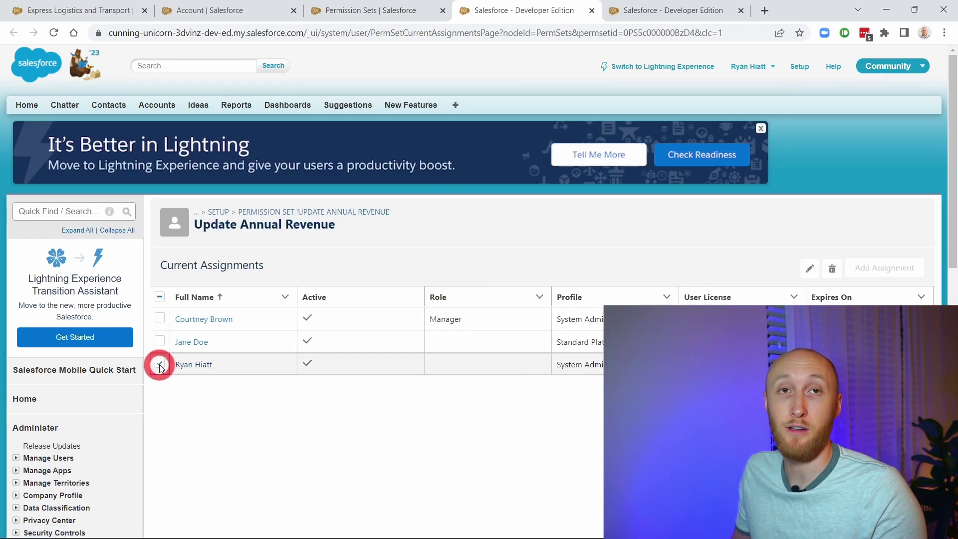
click(830, 270)
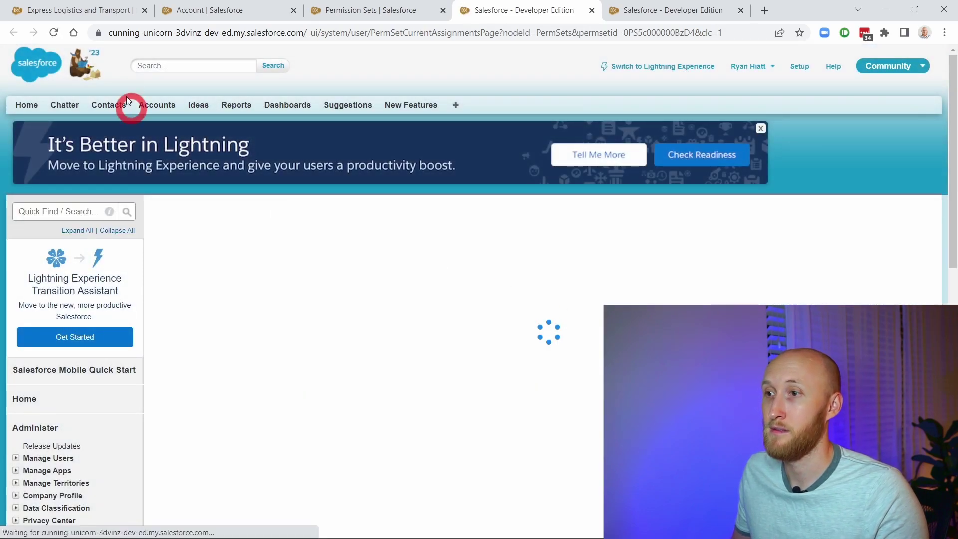
click(125, 11)
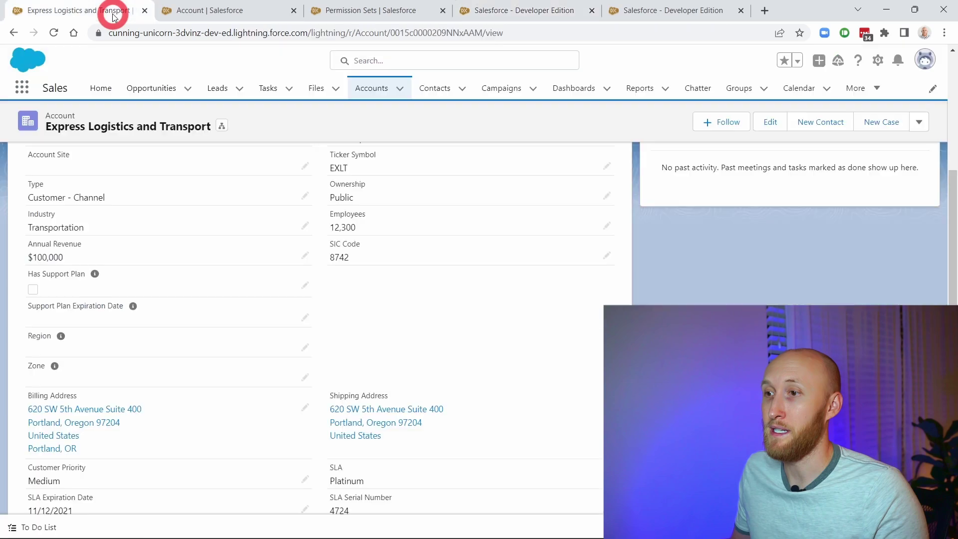
Reload the account and attempt to save Annual Revenue as 9500000 to trigger the validation error.
click(53, 33)
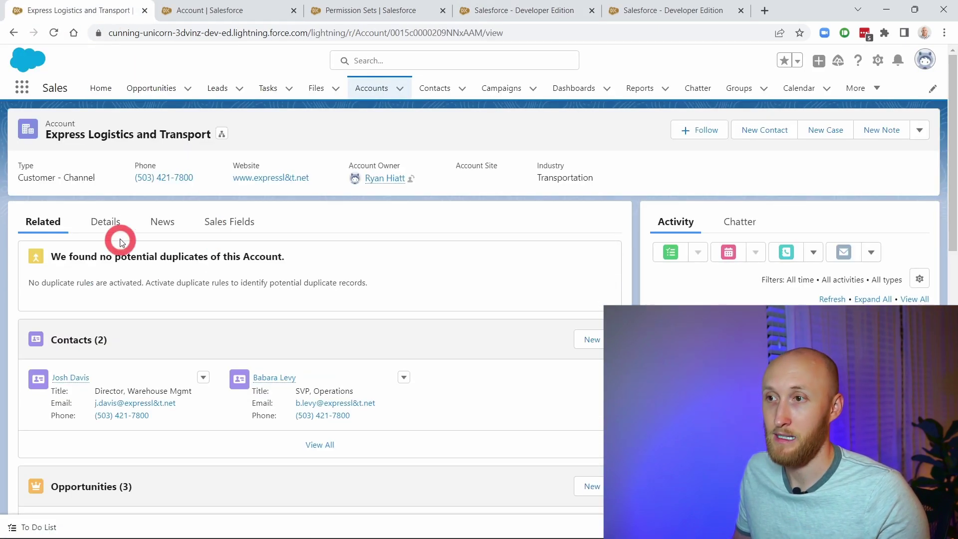
click(111, 223)
scroll(324, 299, down, 3)
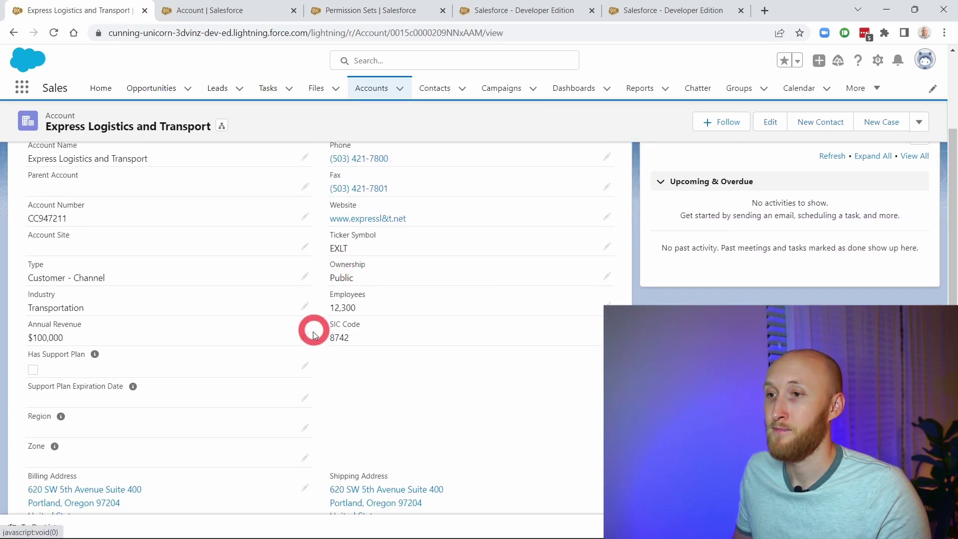
click(306, 336)
drag(132, 346, 37, 349)
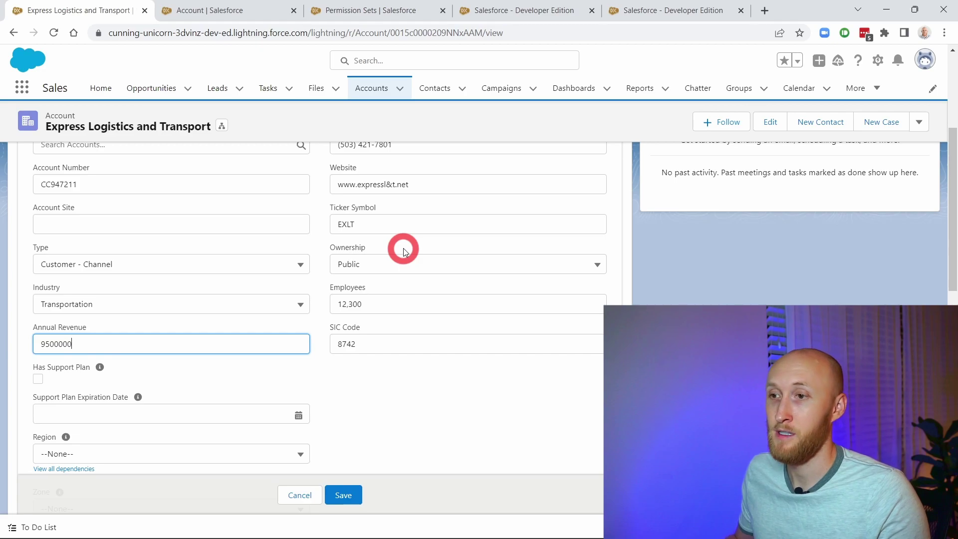
click(341, 495)
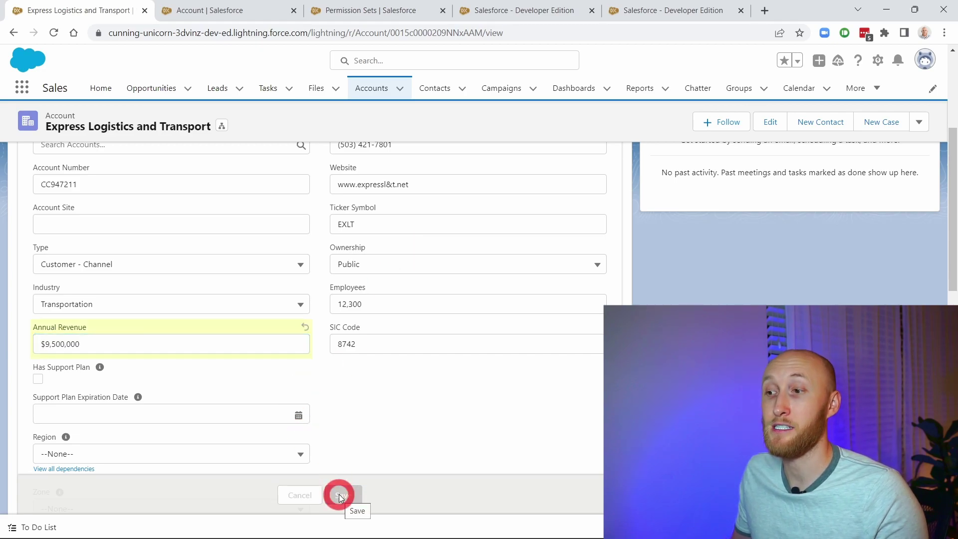